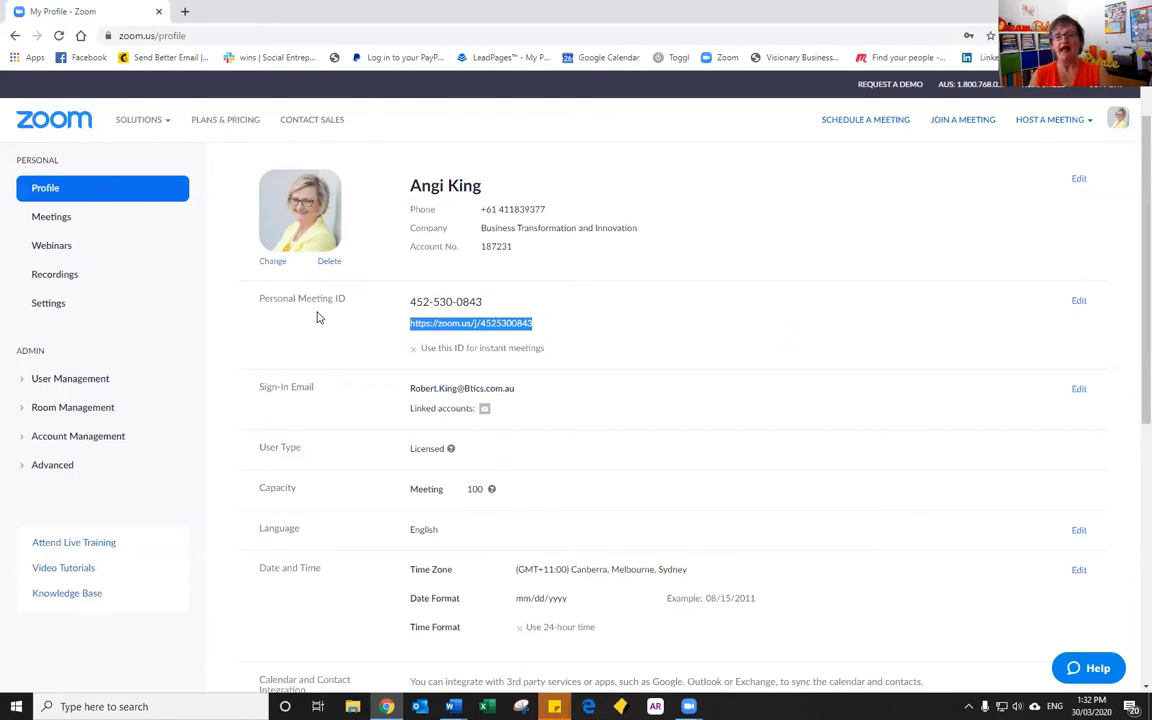
# Highlight the personal meeting ID on the profile page and open the list of upcoming meetings
pyautogui.moveTo(483, 301); pyautogui.dragTo(409, 302)
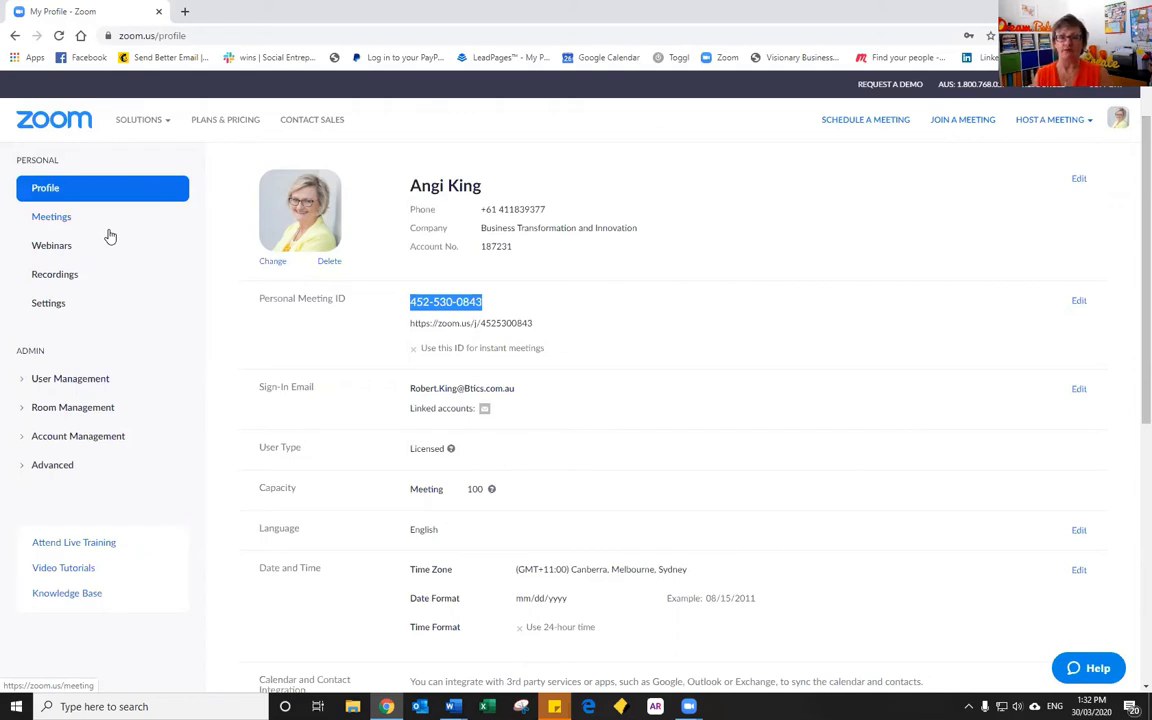
pyautogui.click(55, 228)
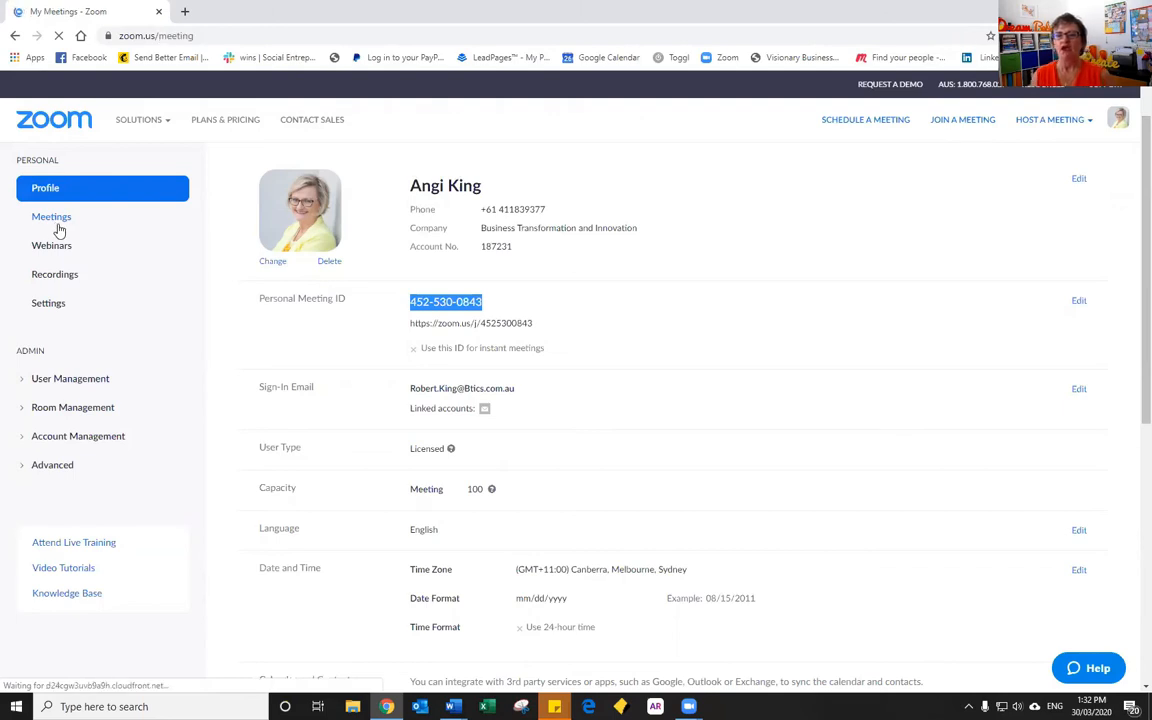
pyautogui.scroll(-1, 366, 288)
pyautogui.scroll(1, 366, 291)
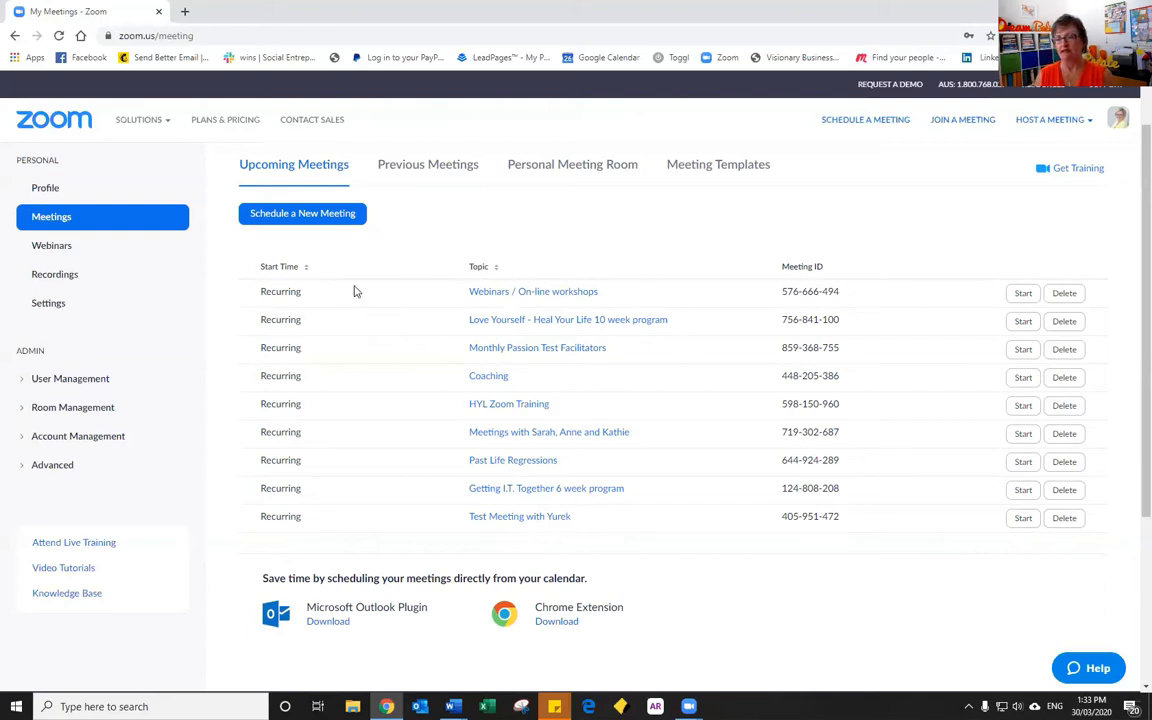
# Start scheduling a new meeting and set its topic to "Team Meeting"
pyautogui.click(285, 216)
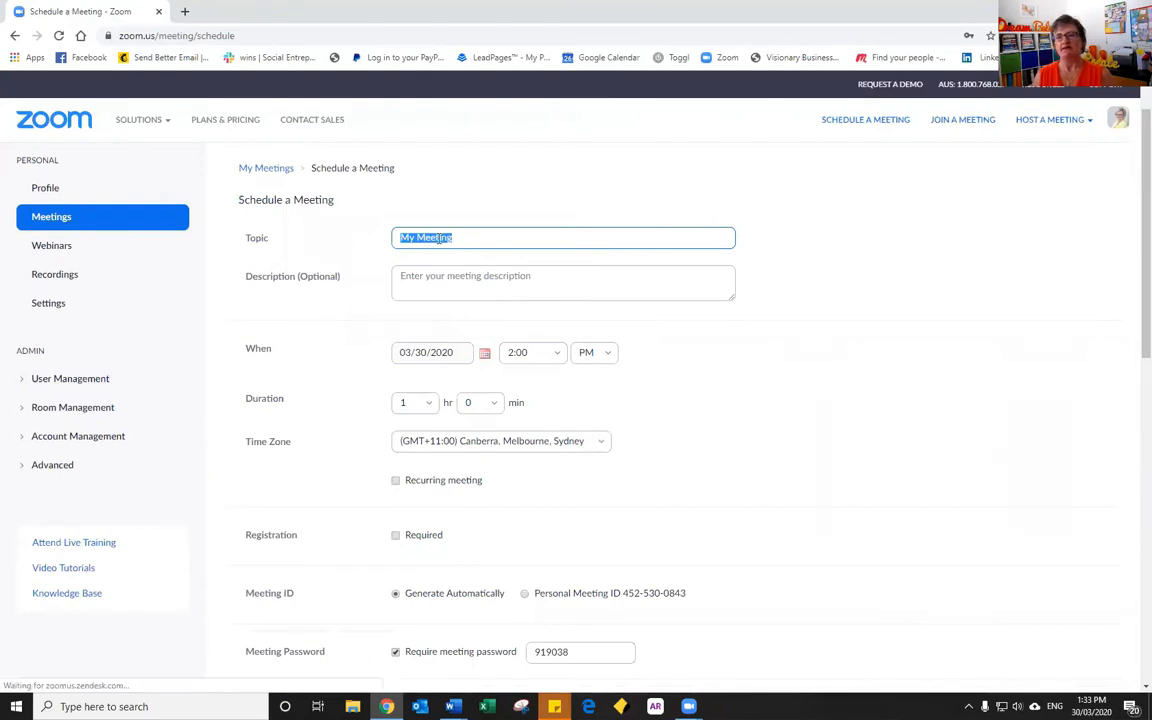
pyautogui.click(478, 239)
pyautogui.moveTo(478, 239); pyautogui.dragTo(386, 249)
pyautogui.write('Team T')
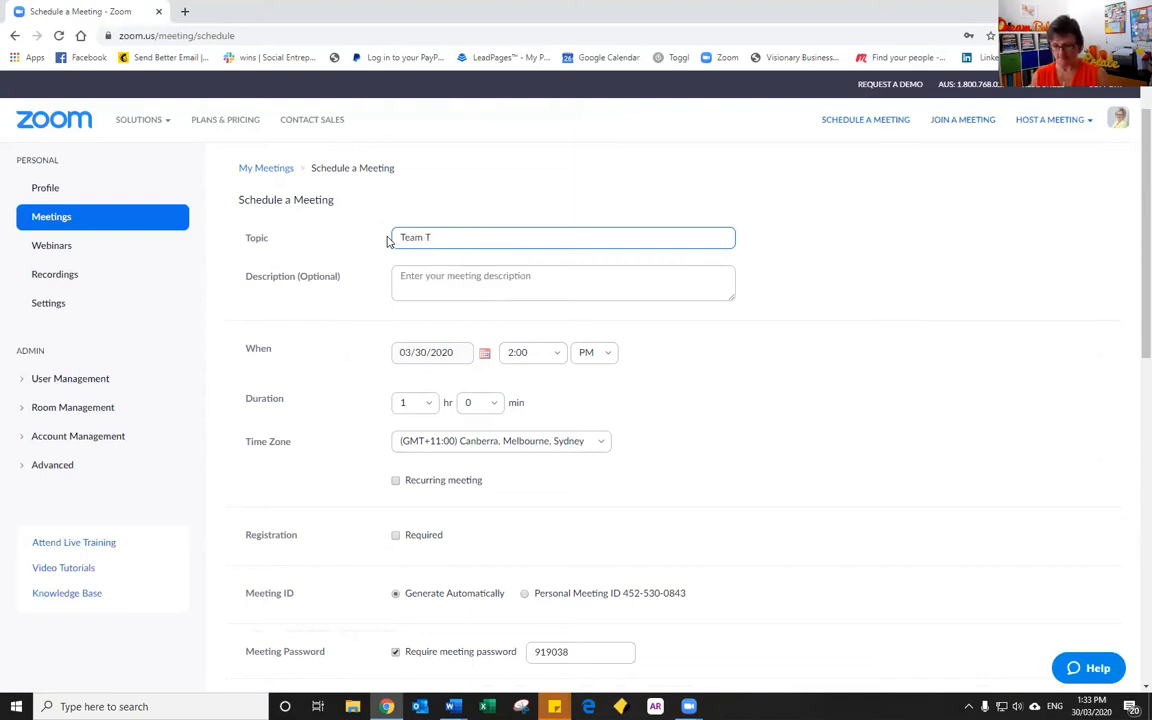
pyautogui.press('BackSpace')
pyautogui.write('Meeting')
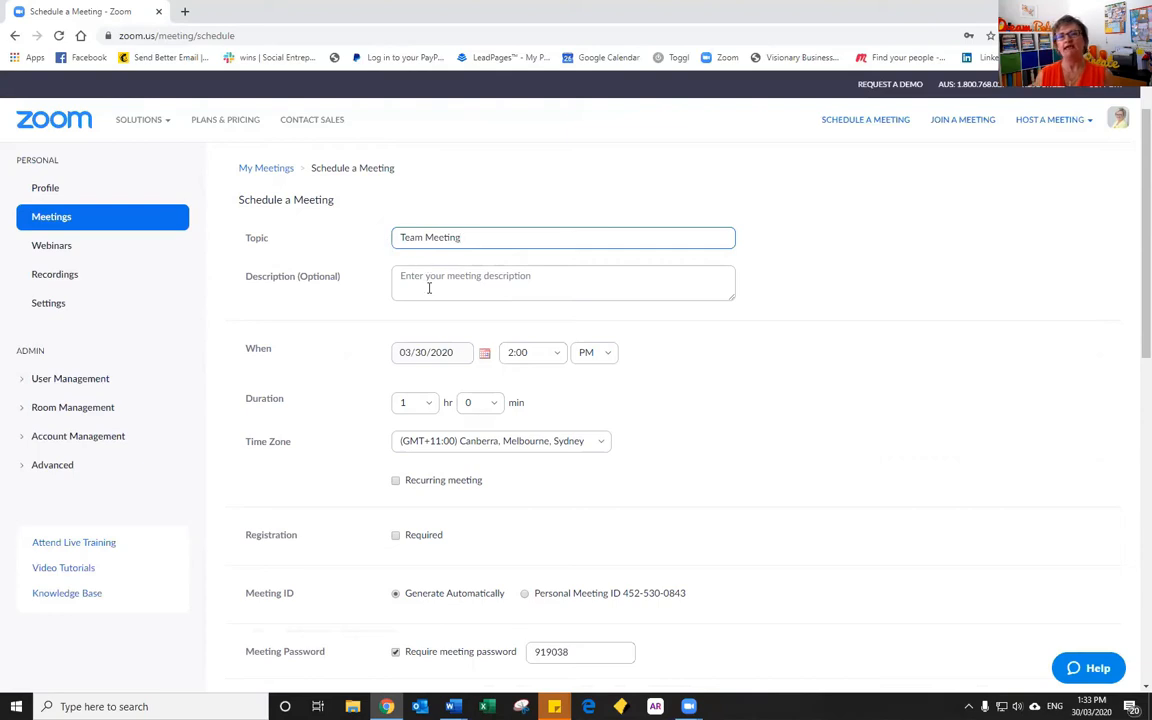
# Make the meeting recurring and set its recurrence to No Fixed Time
pyautogui.scroll(-1, 429, 284)
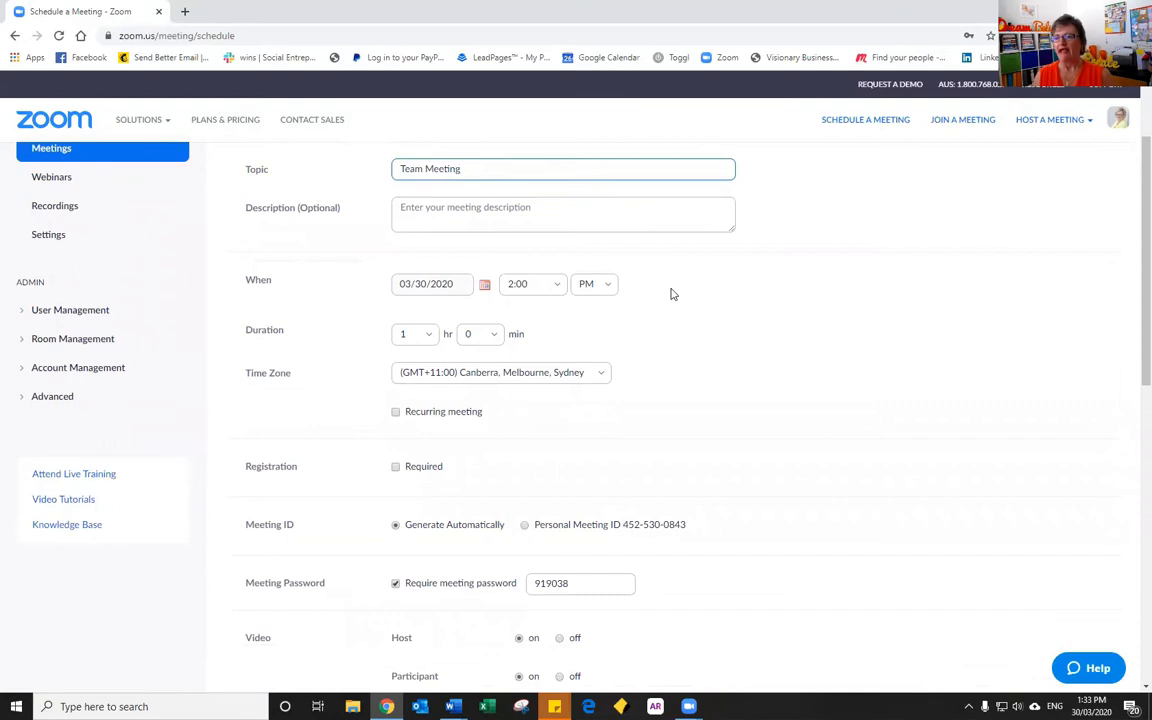
pyautogui.scroll(-1, 665, 295)
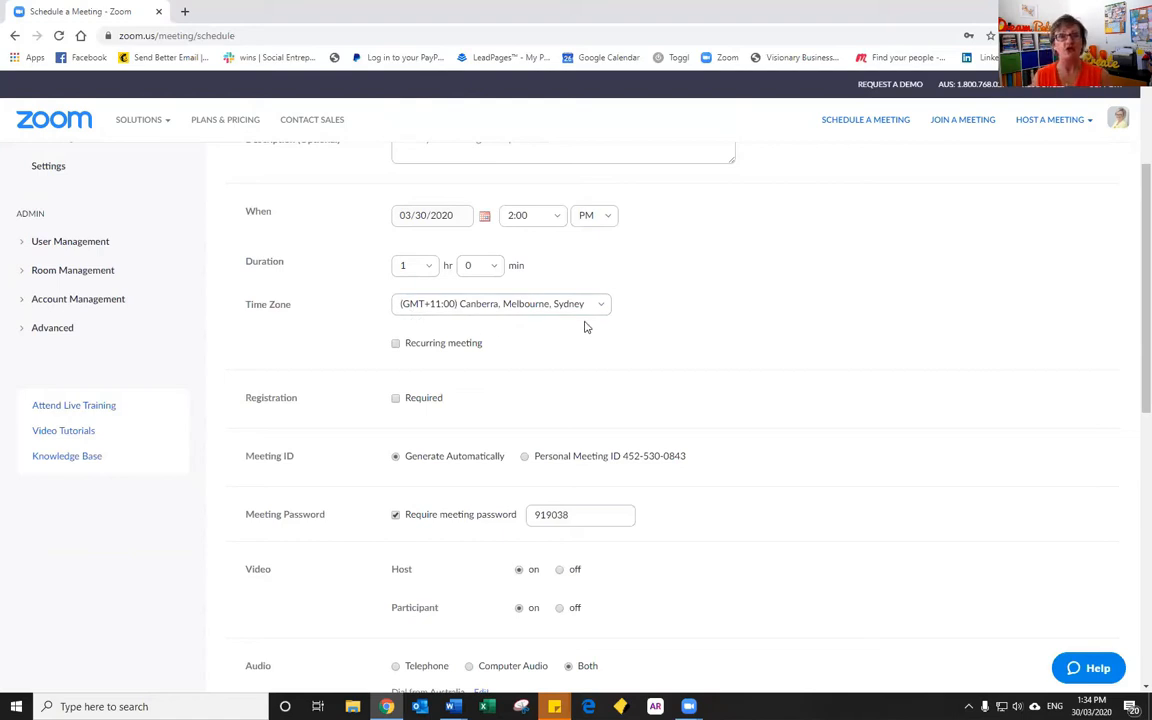
pyautogui.click(395, 344)
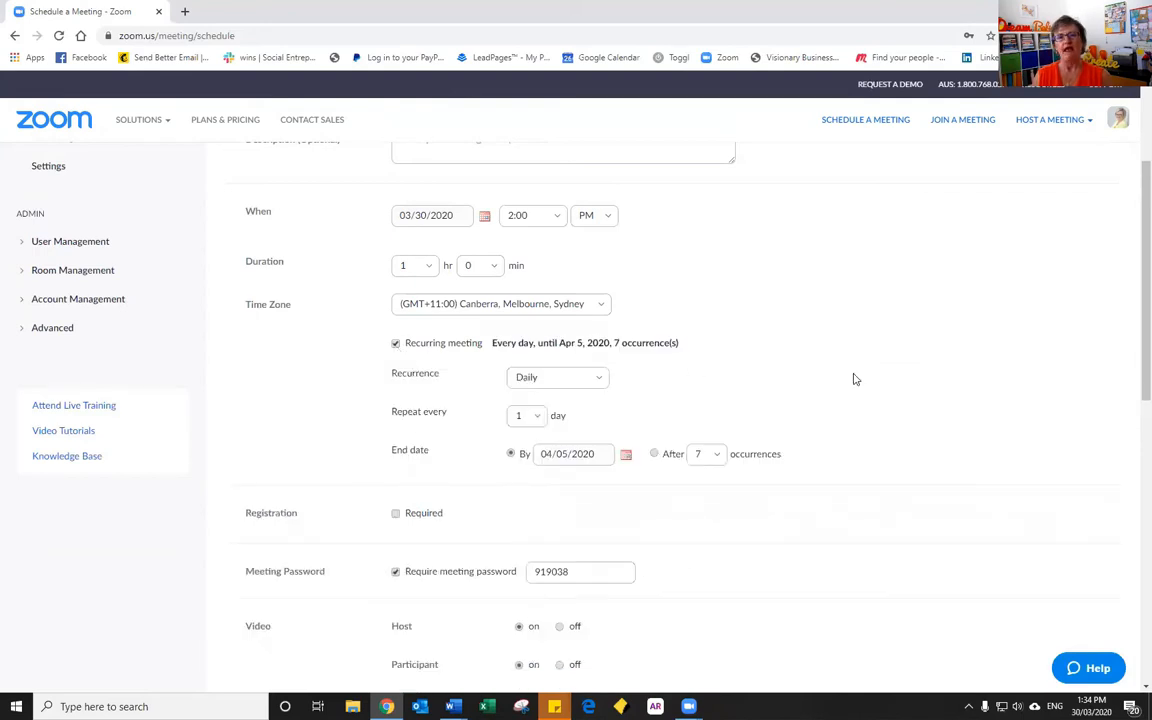
pyautogui.scroll(-2, 854, 378)
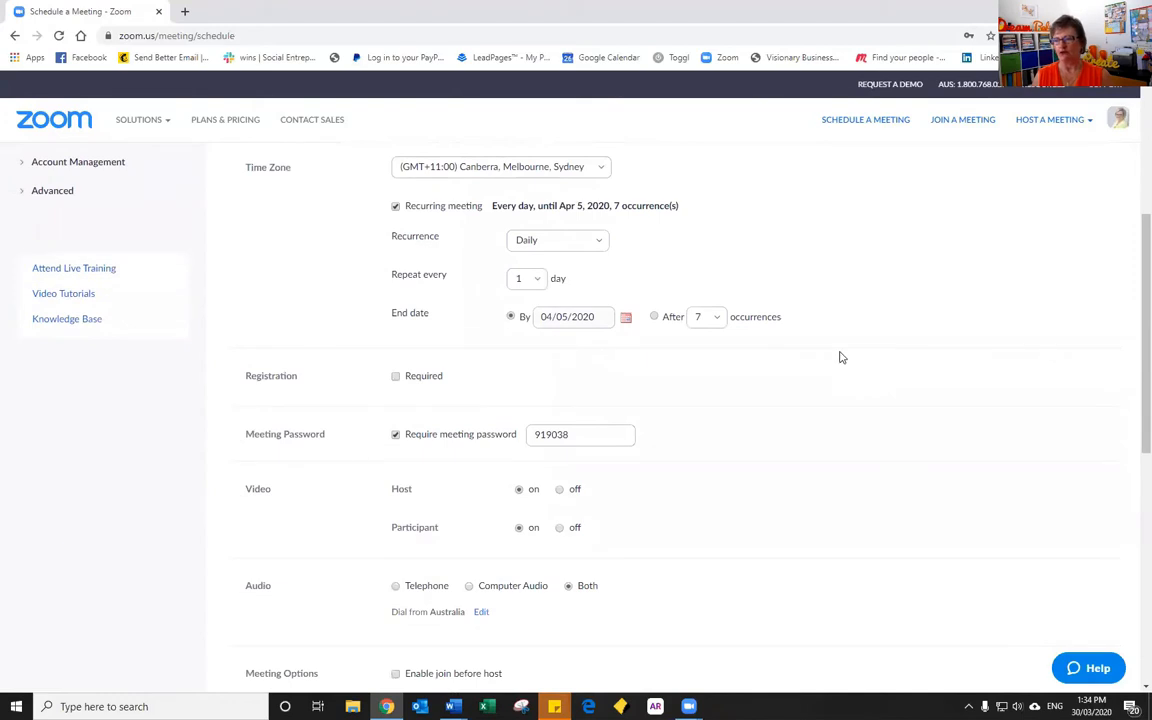
pyautogui.click(599, 245)
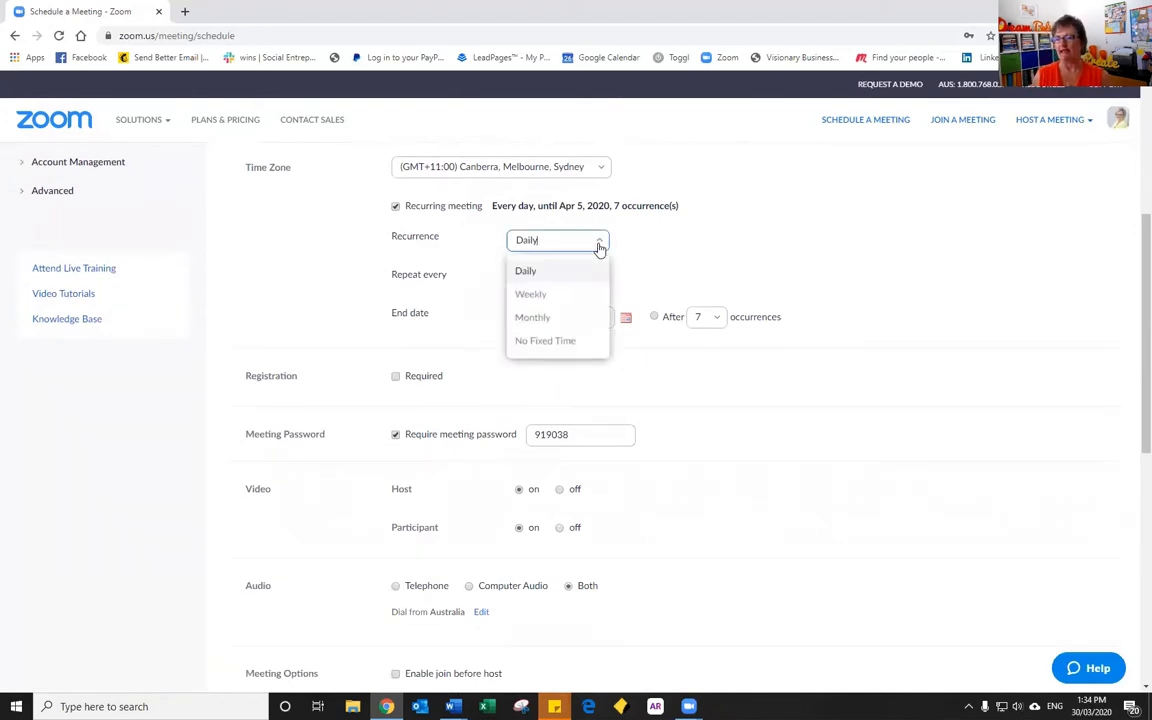
pyautogui.click(587, 347)
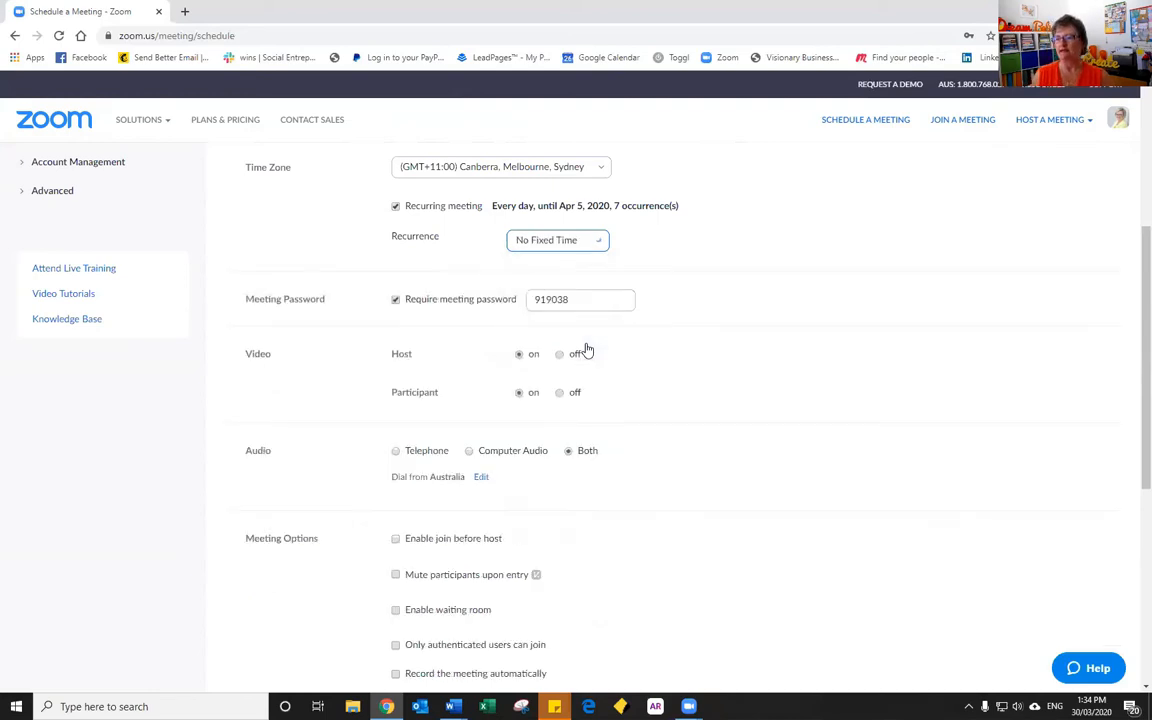
# Turn off the password requirement for the meeting
pyautogui.scroll(-2, 588, 349)
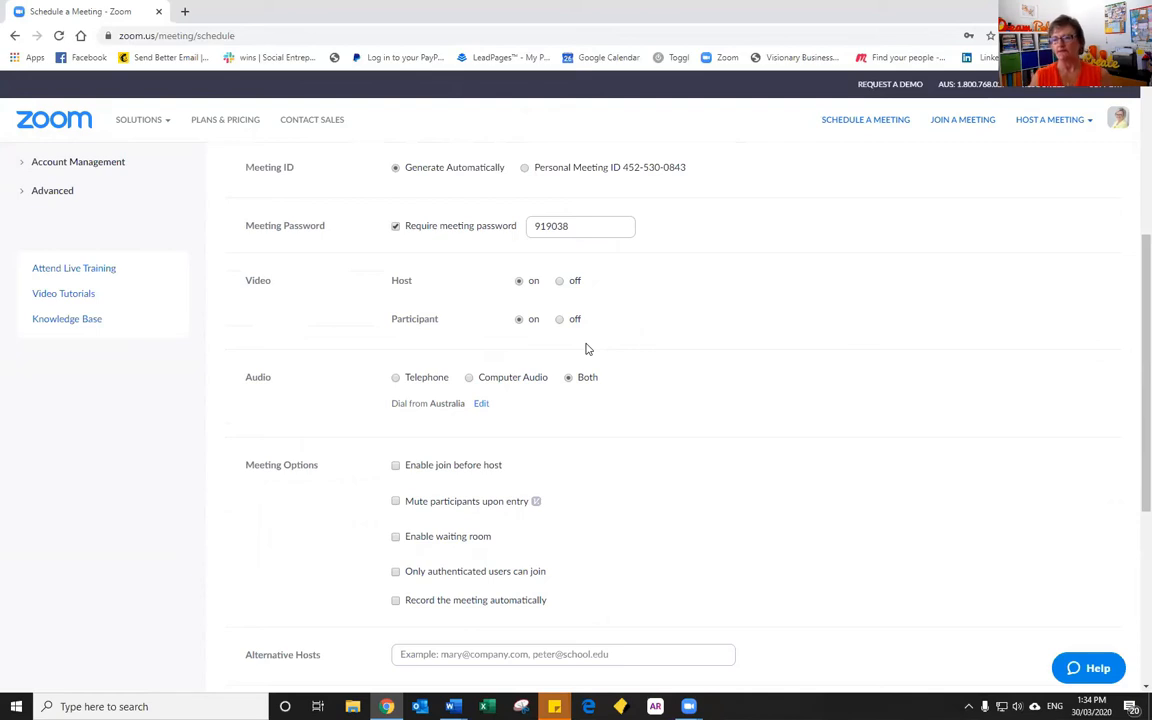
pyautogui.scroll(1, 537, 360)
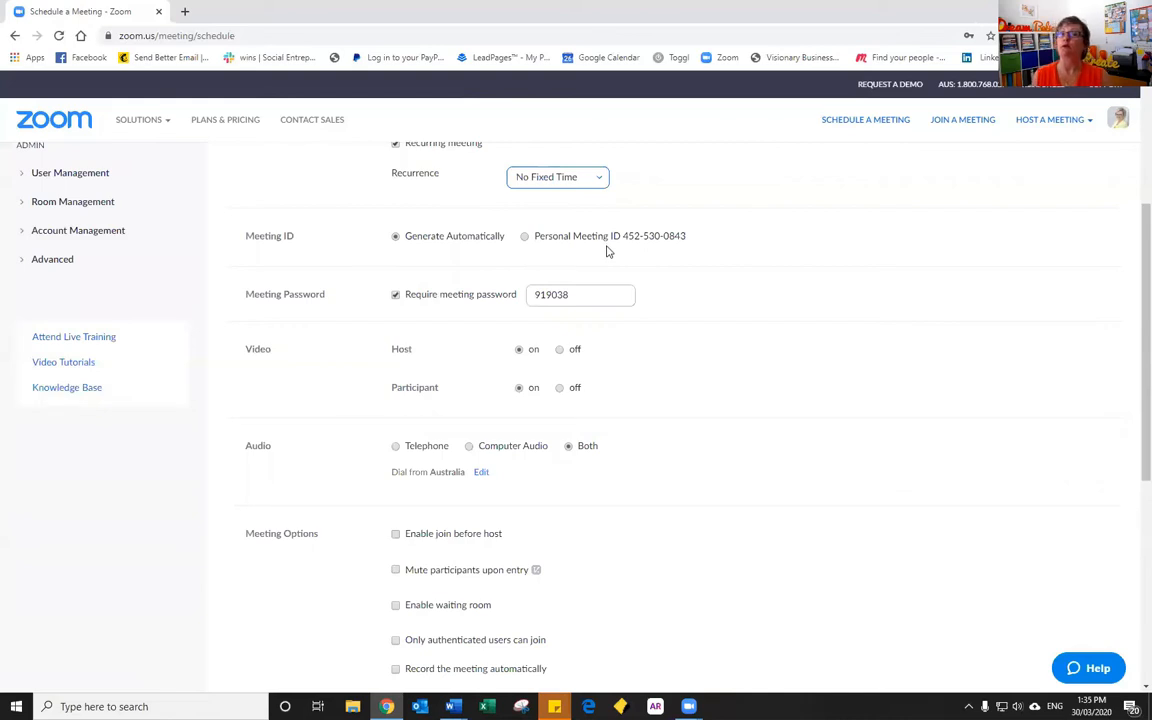
pyautogui.scroll(-1, 606, 251)
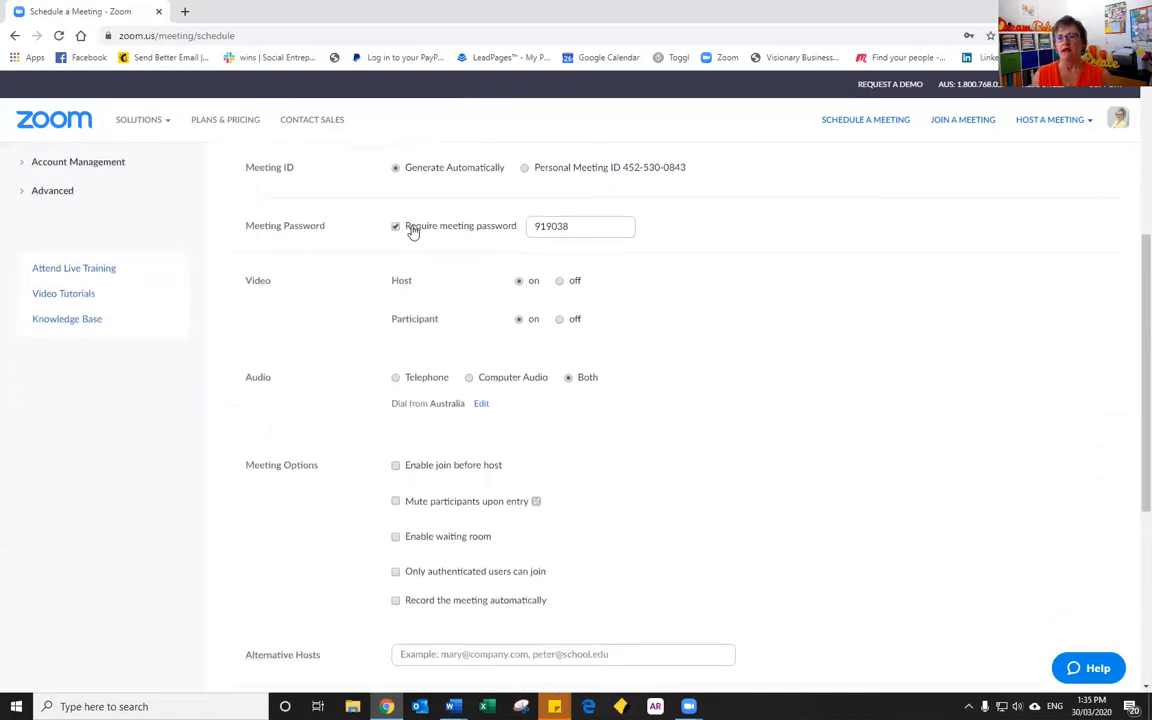
pyautogui.click(397, 228)
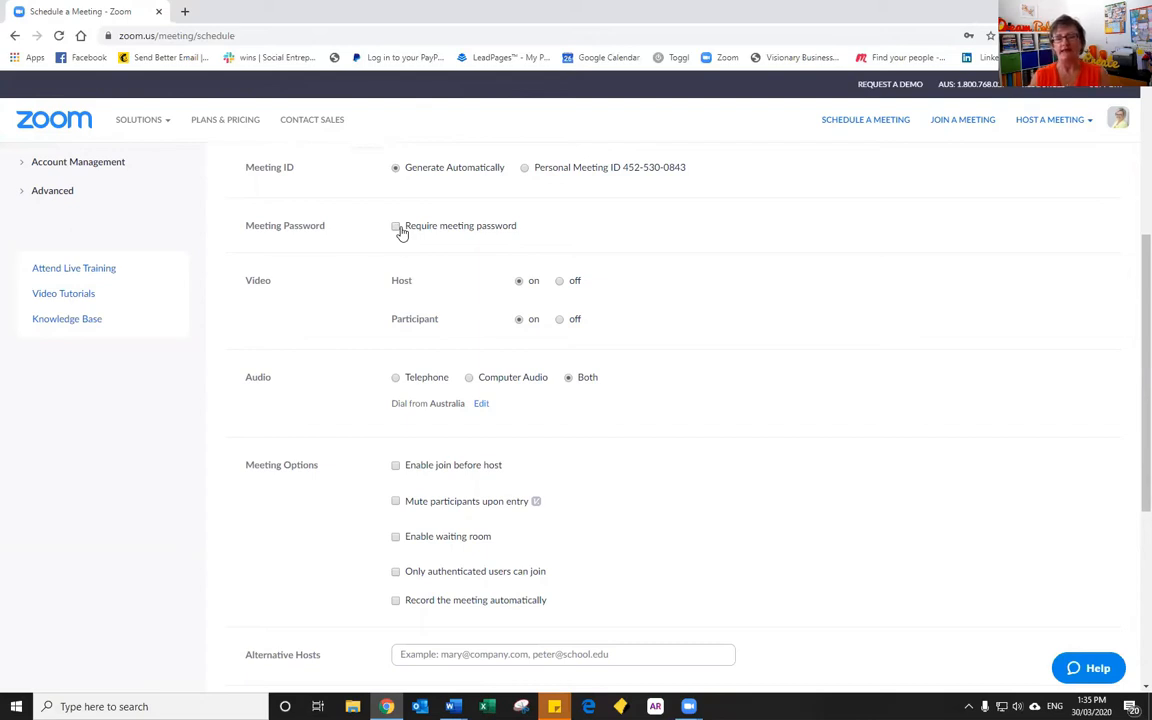
# Review the video, audio and meeting options and save the scheduled meeting
pyautogui.scroll(-1, 400, 232)
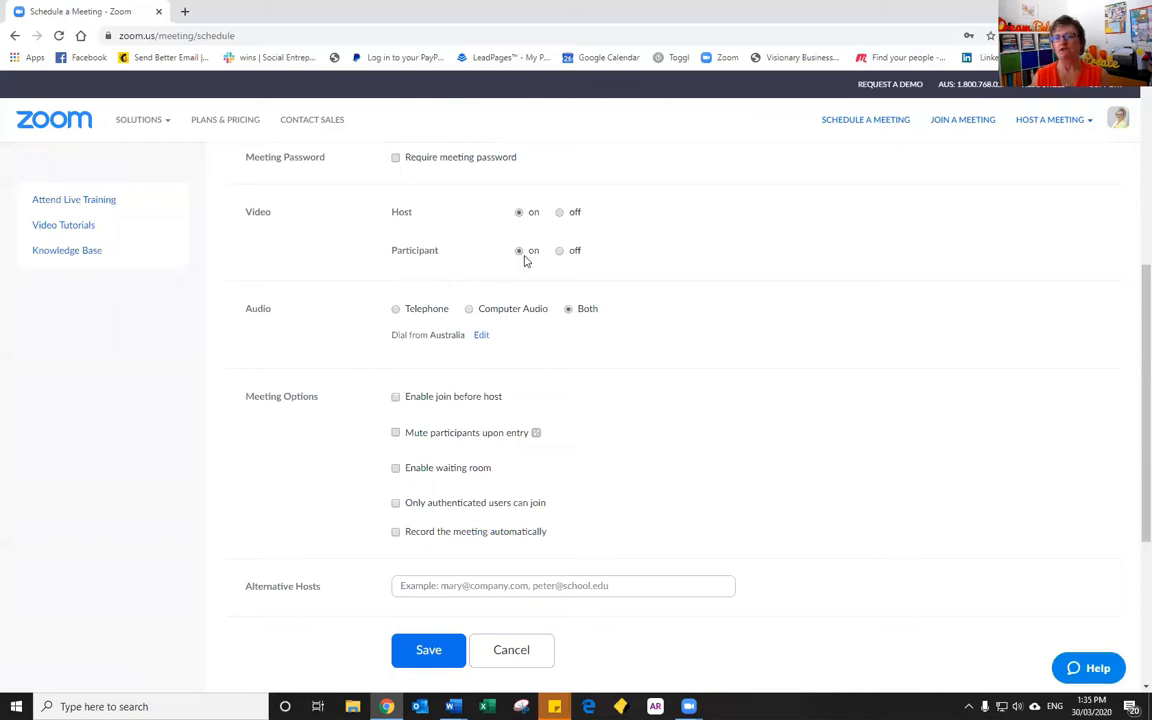
pyautogui.scroll(-3, 524, 261)
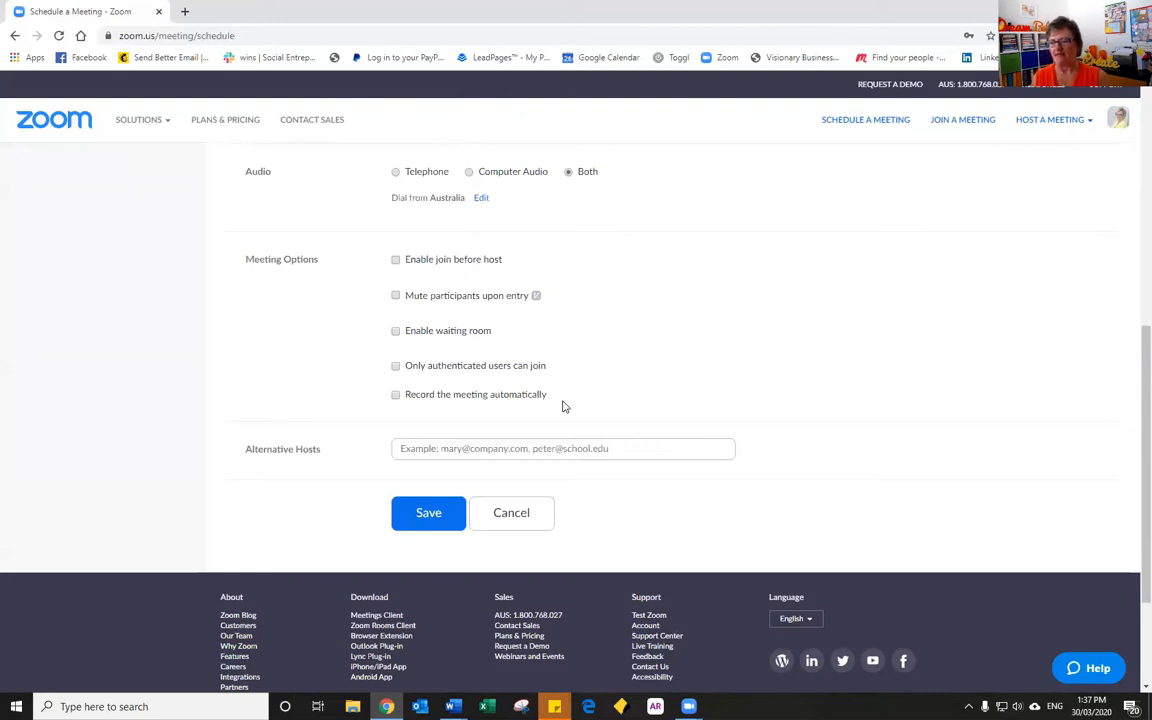
pyautogui.click(439, 514)
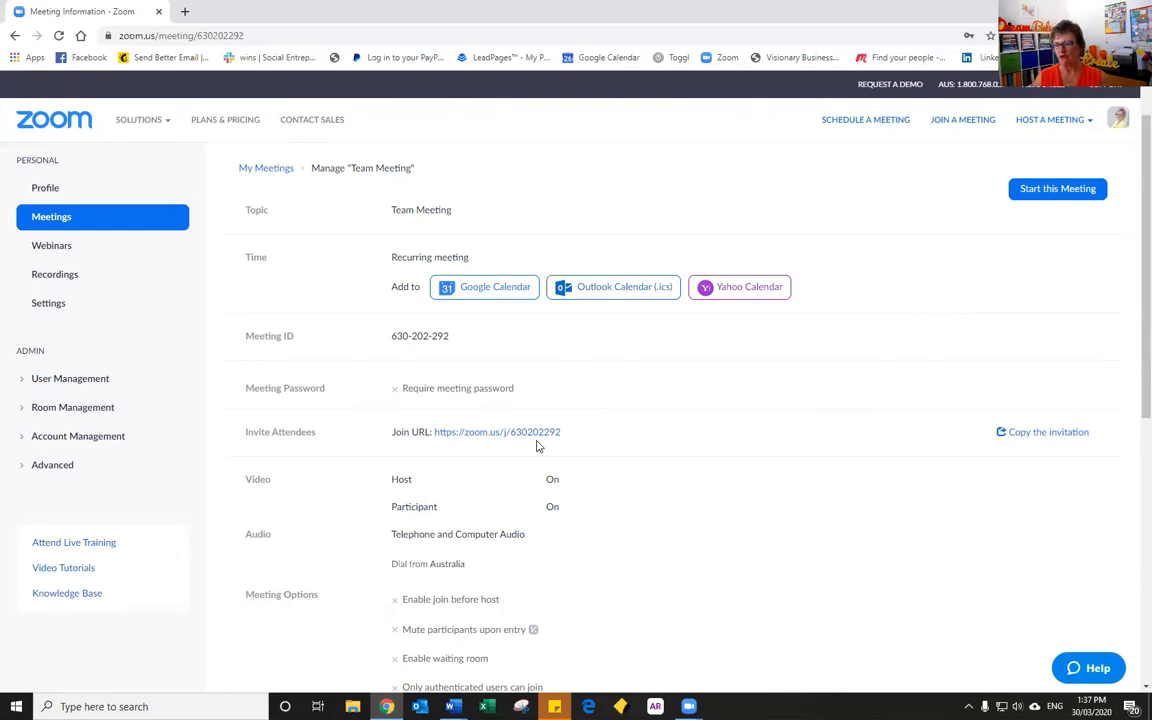
# View the Team Meeting invitation text, highlight its dial-in details and join link, and close it without copying
pyautogui.click(1045, 437)
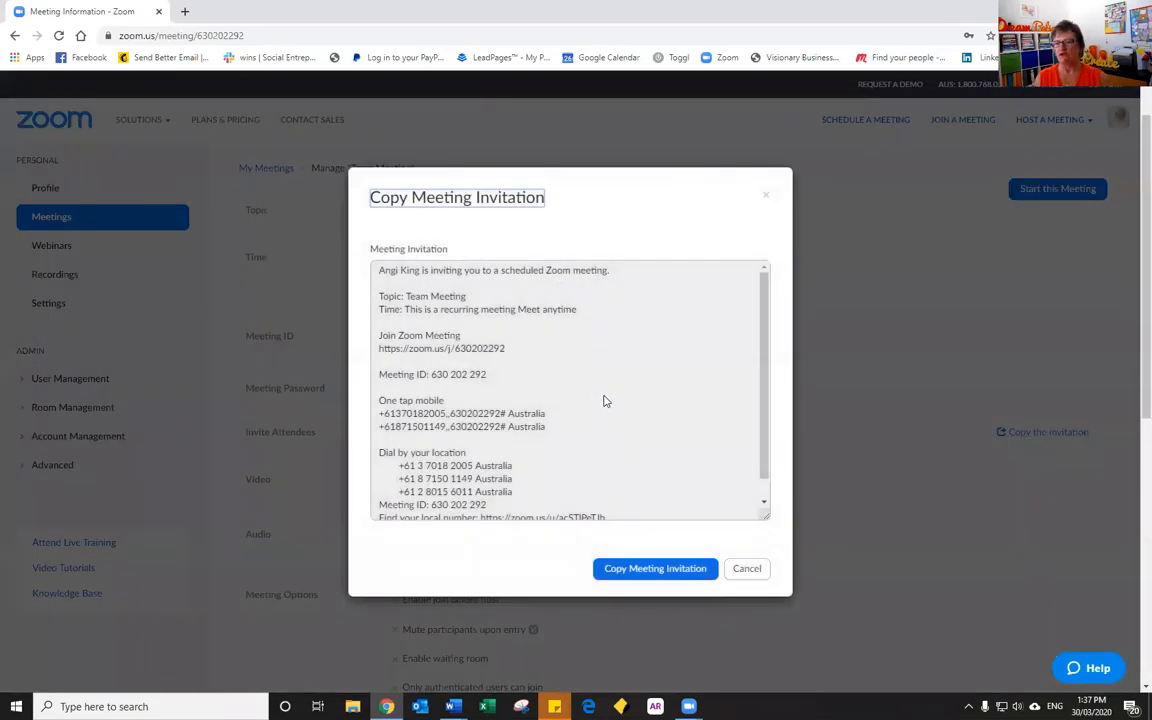
pyautogui.scroll(-1, 580, 417)
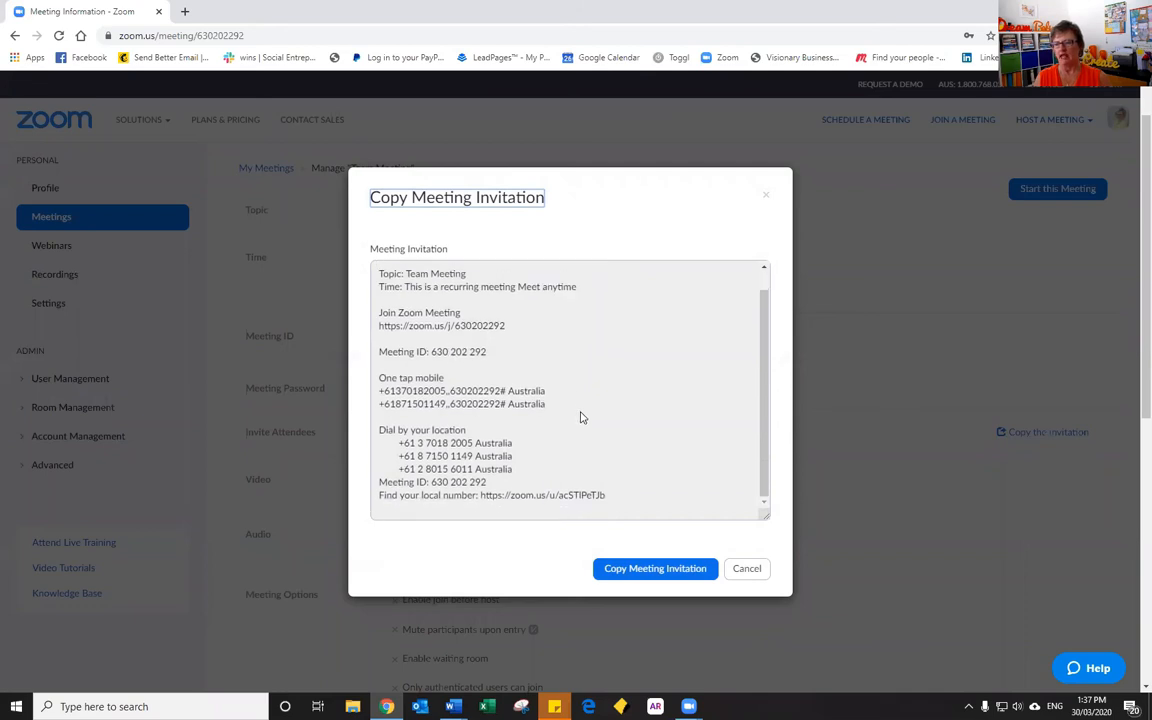
pyautogui.scroll(1, 581, 419)
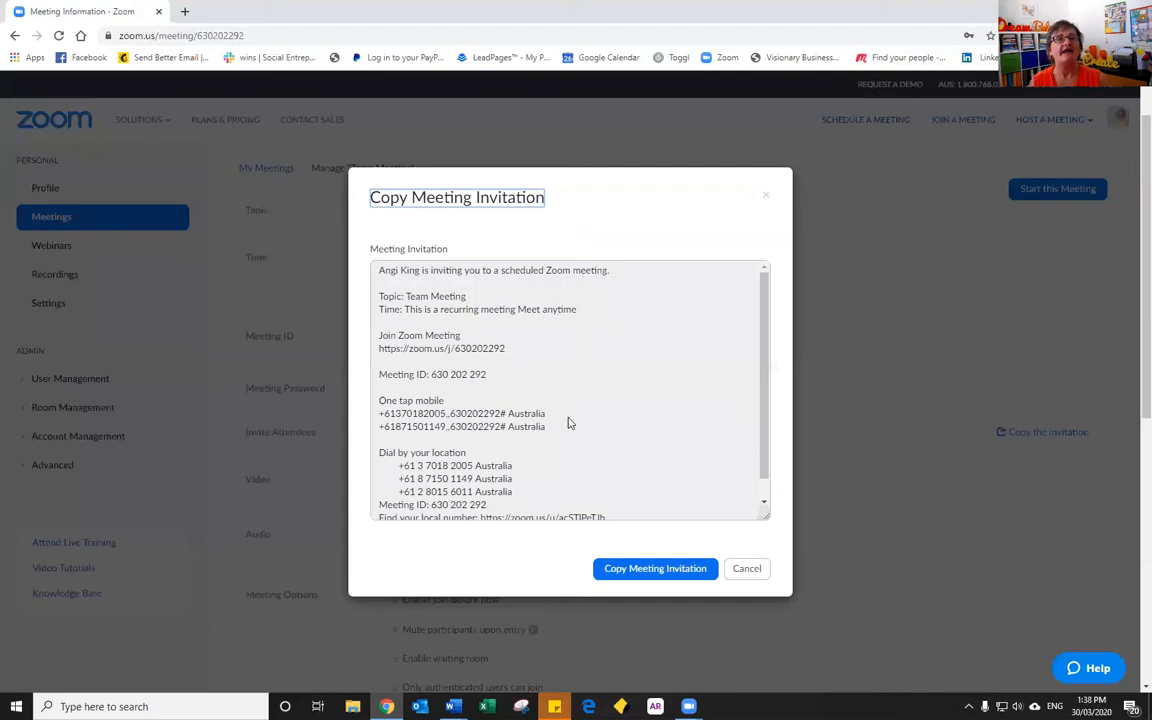
pyautogui.scroll(-1, 575, 443)
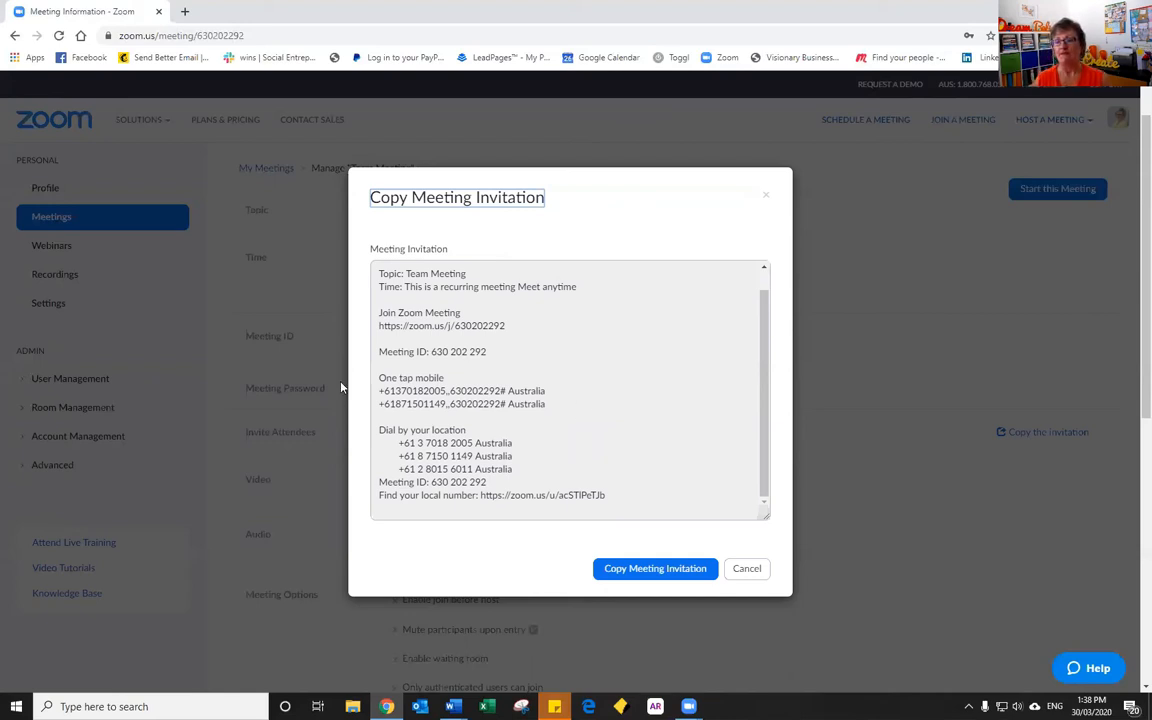
pyautogui.moveTo(379, 377); pyautogui.dragTo(490, 483)
pyautogui.moveTo(579, 505); pyautogui.dragTo(635, 505)
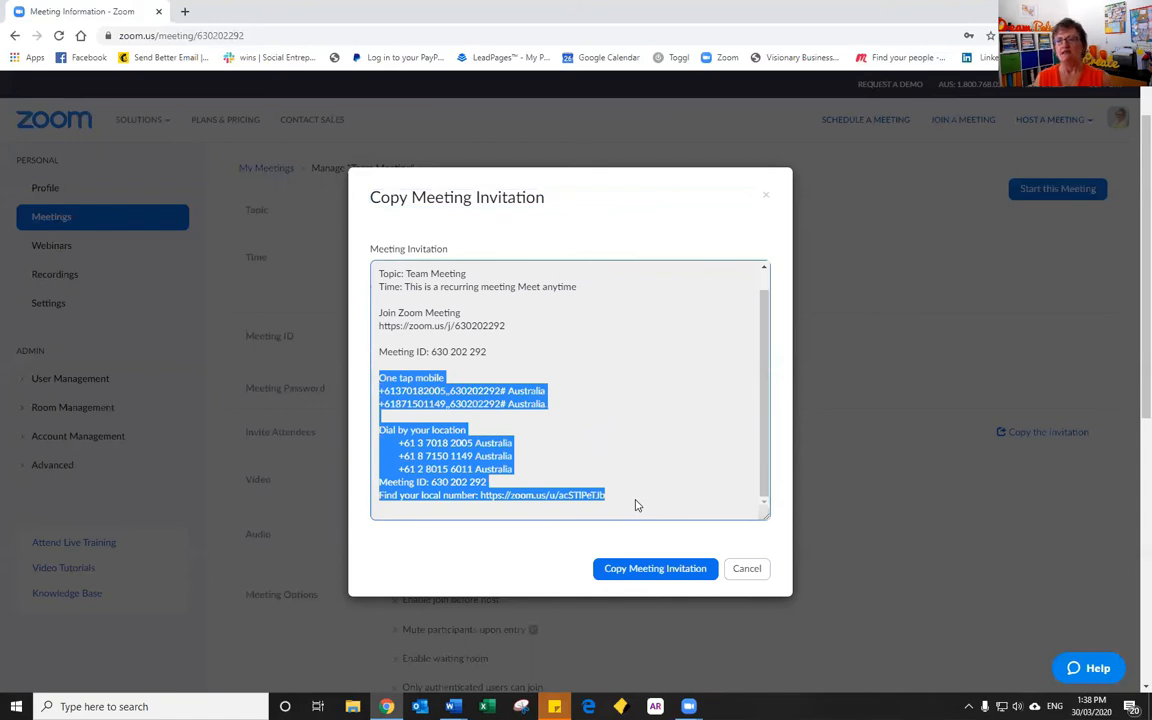
pyautogui.moveTo(505, 327); pyautogui.dragTo(378, 331)
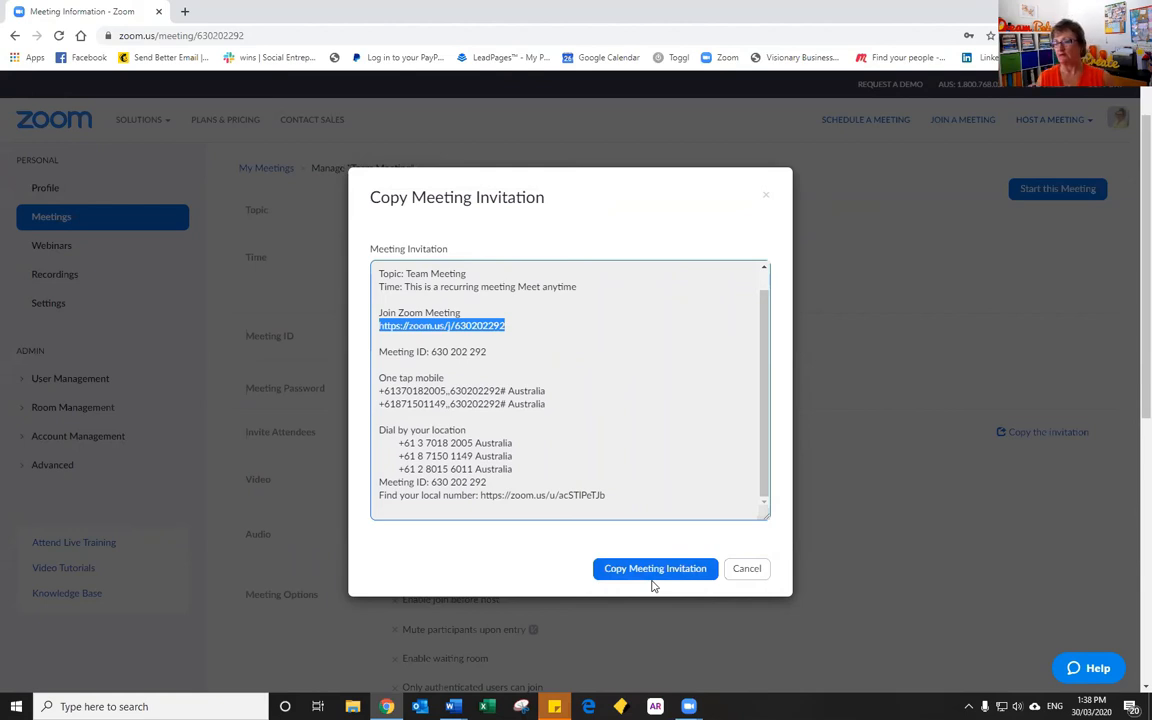
pyautogui.click(766, 196)
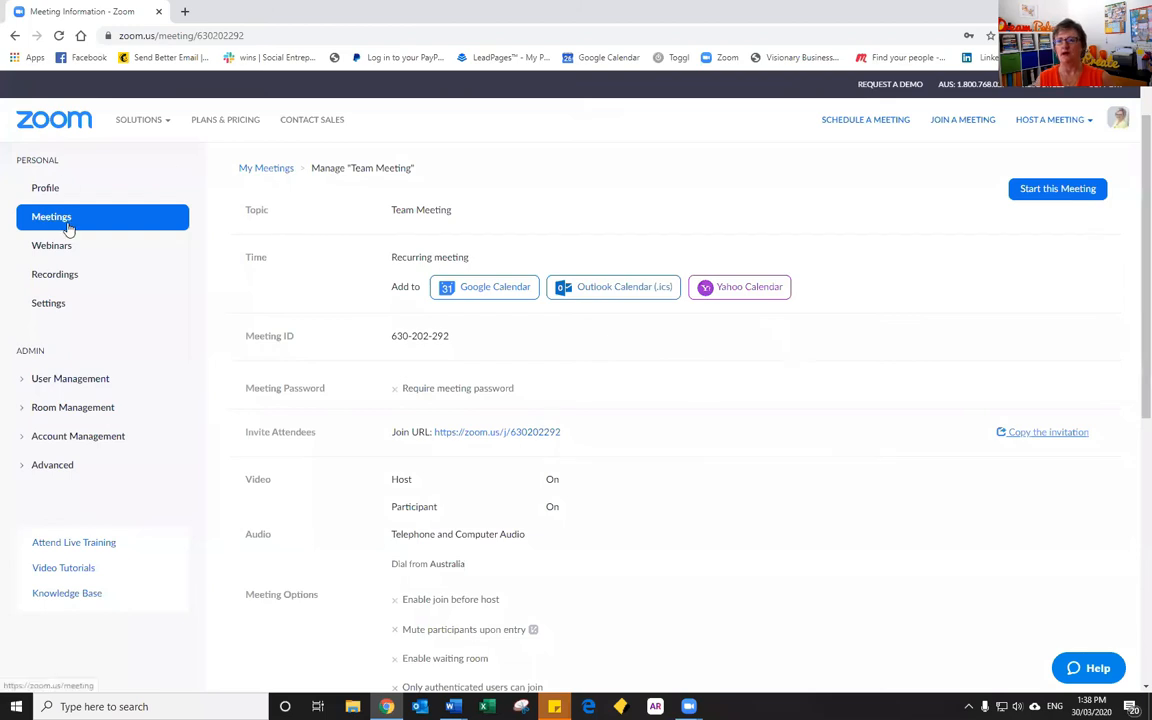
# Look over the saved meeting's details and return to the upcoming meetings list to find Team Meeting
pyautogui.scroll(-2, 200, 311)
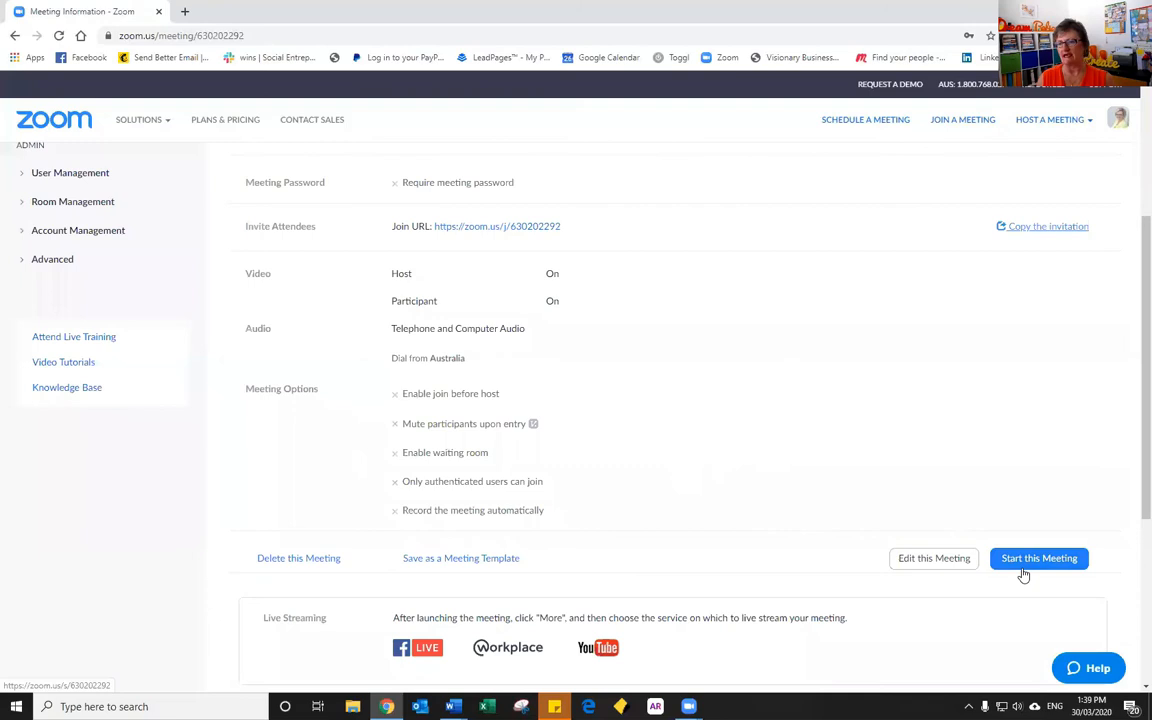
pyautogui.scroll(3, 87, 277)
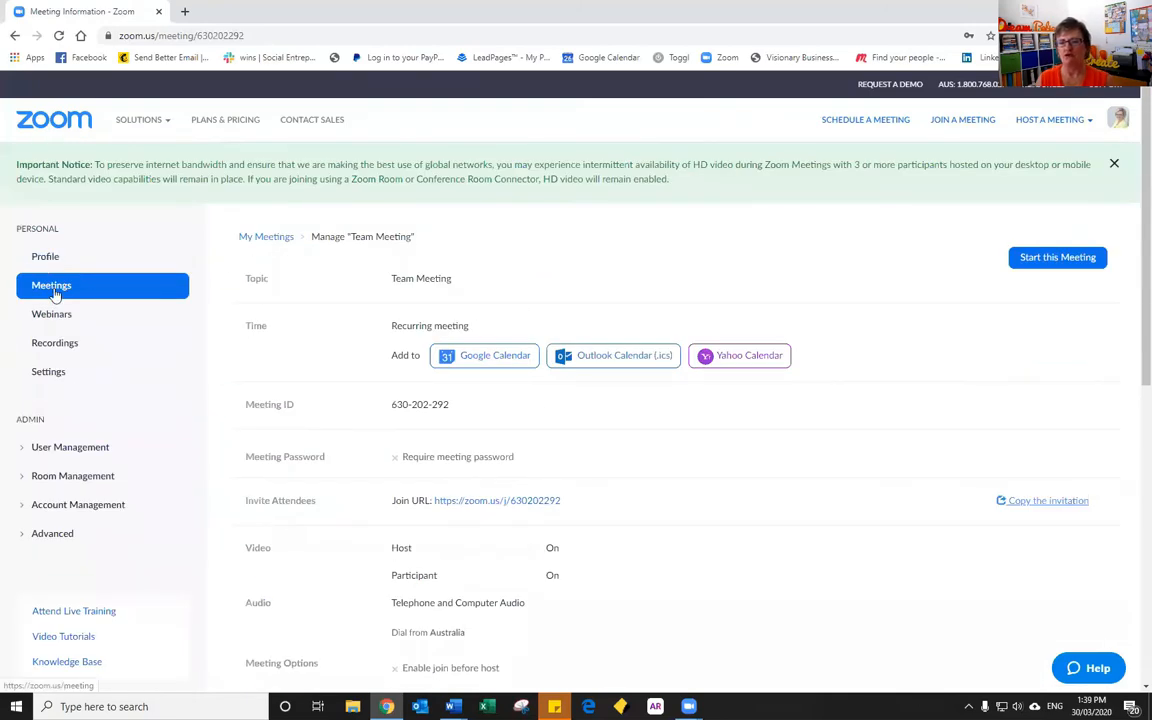
pyautogui.click(52, 286)
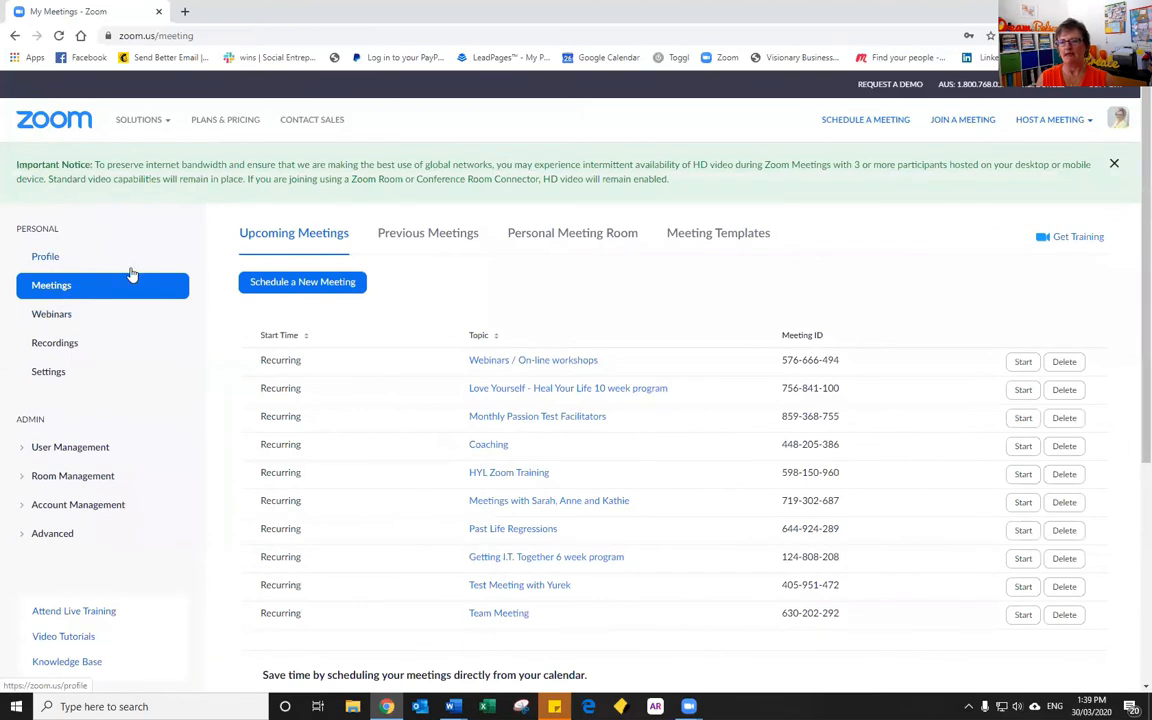
pyautogui.scroll(-1, 355, 350)
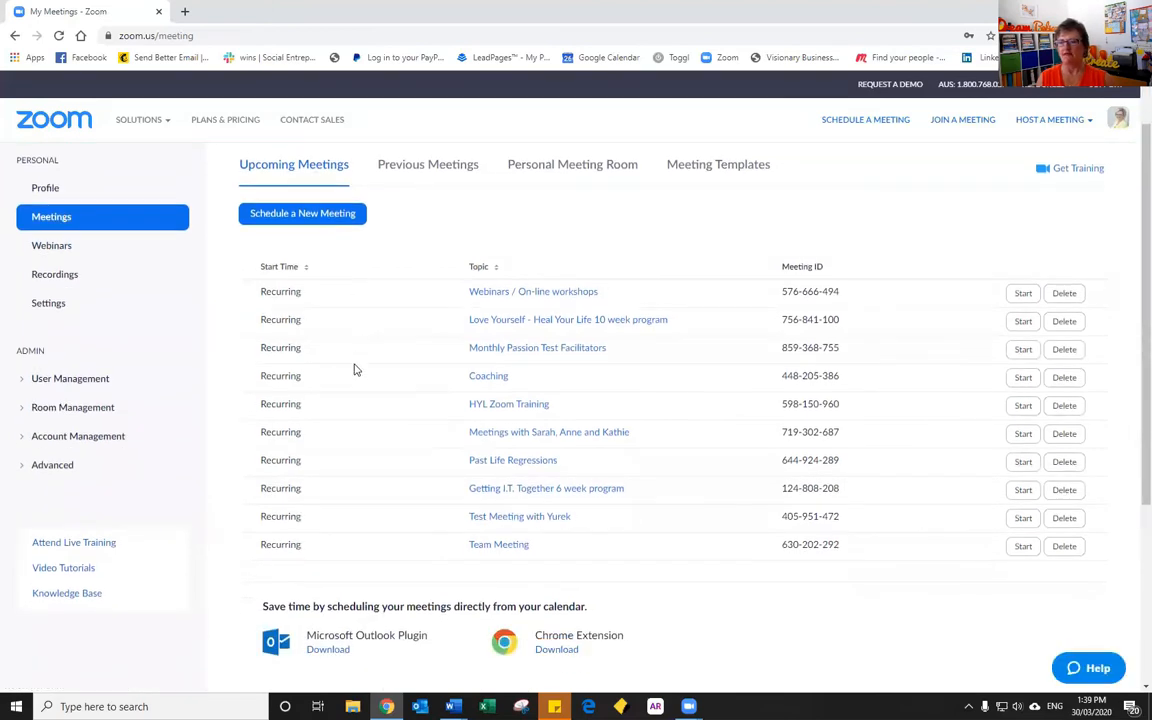
pyautogui.scroll(-1, 355, 368)
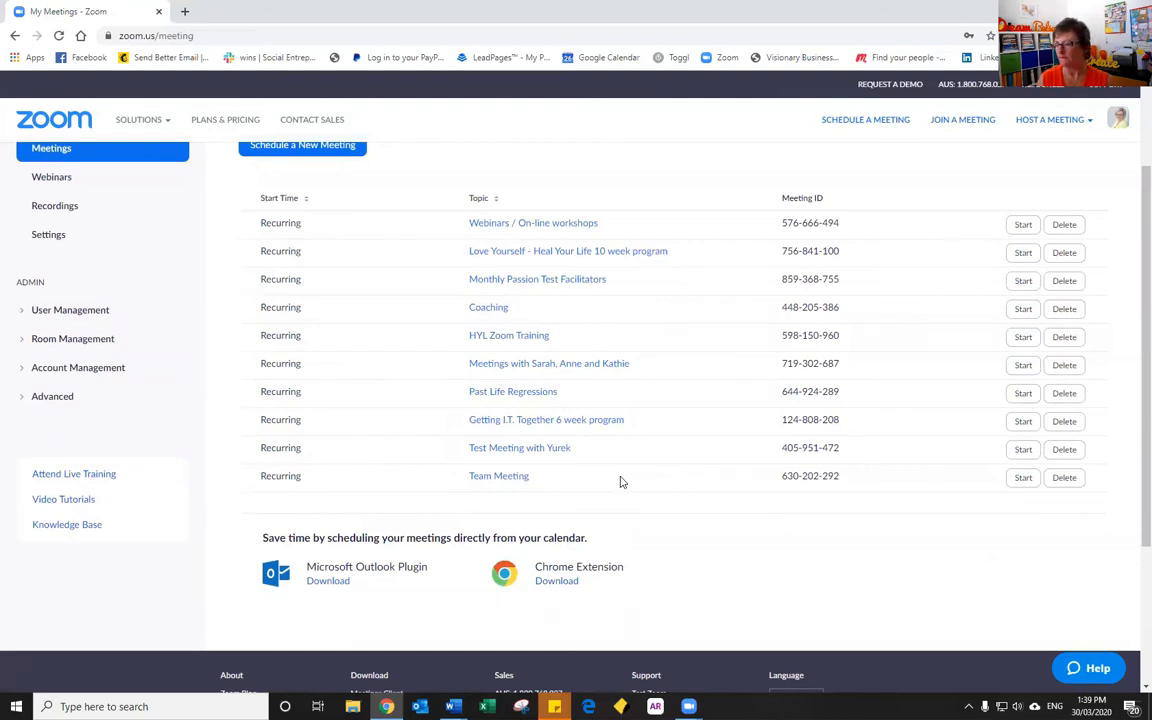
# Highlight Team Meeting's ID in the list, and open the meeting's details to select its join URL
pyautogui.moveTo(800, 482); pyautogui.dragTo(851, 483)
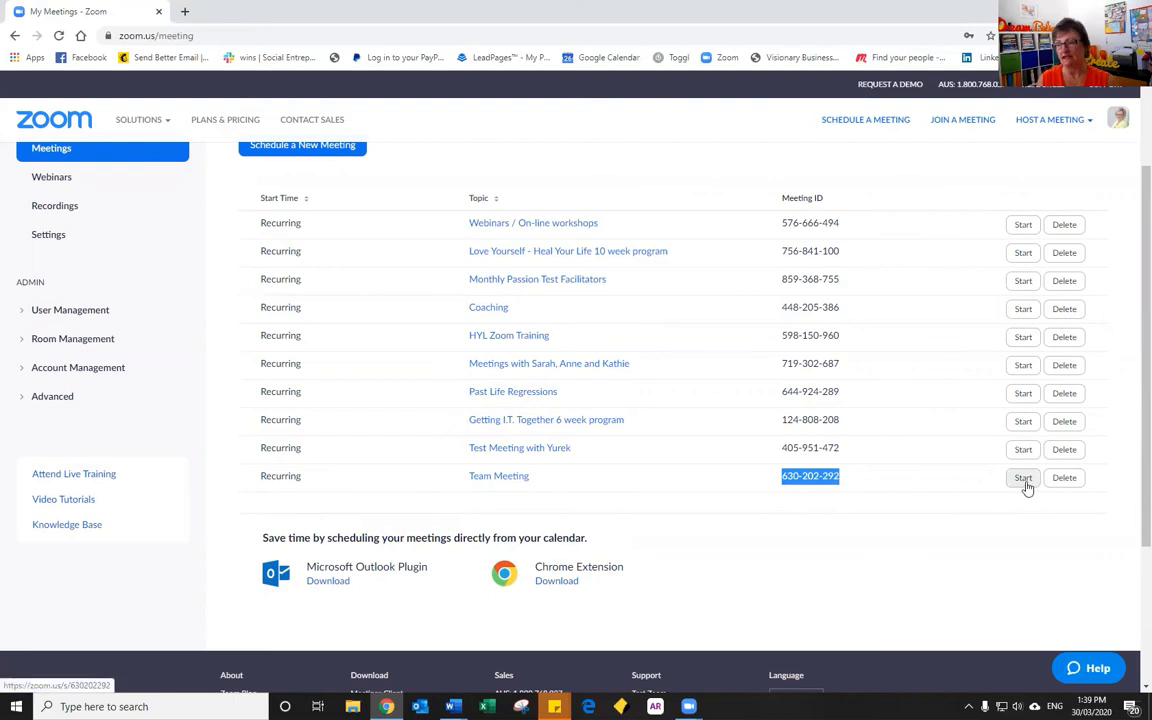
pyautogui.click(491, 482)
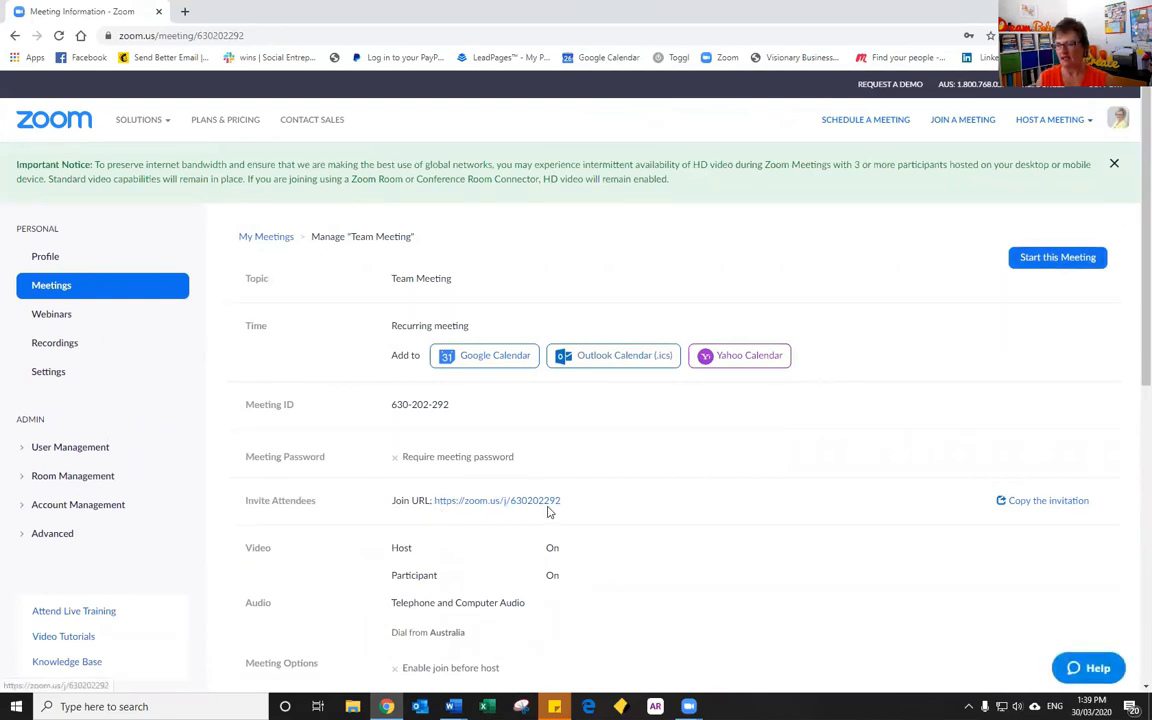
pyautogui.moveTo(570, 503); pyautogui.dragTo(436, 502)
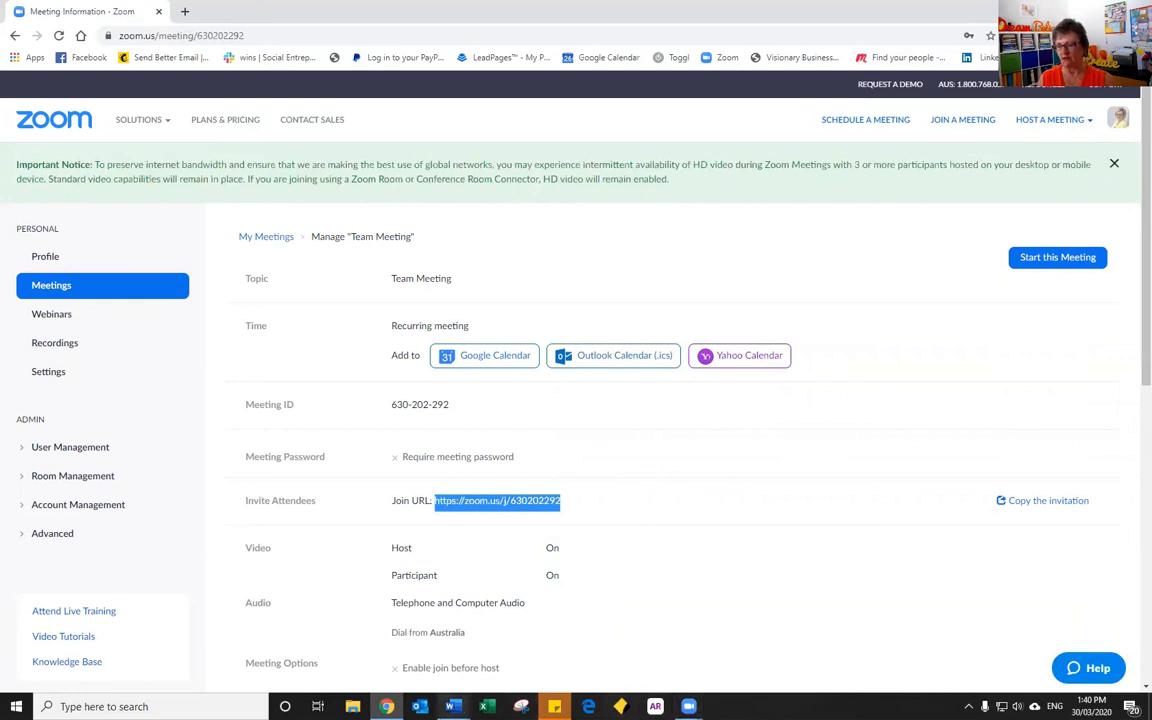
# Switch to the "Zoom" document in Word and follow Invite on the meeting toolbar picture to the invitation window picture
pyautogui.moveTo(453, 706)
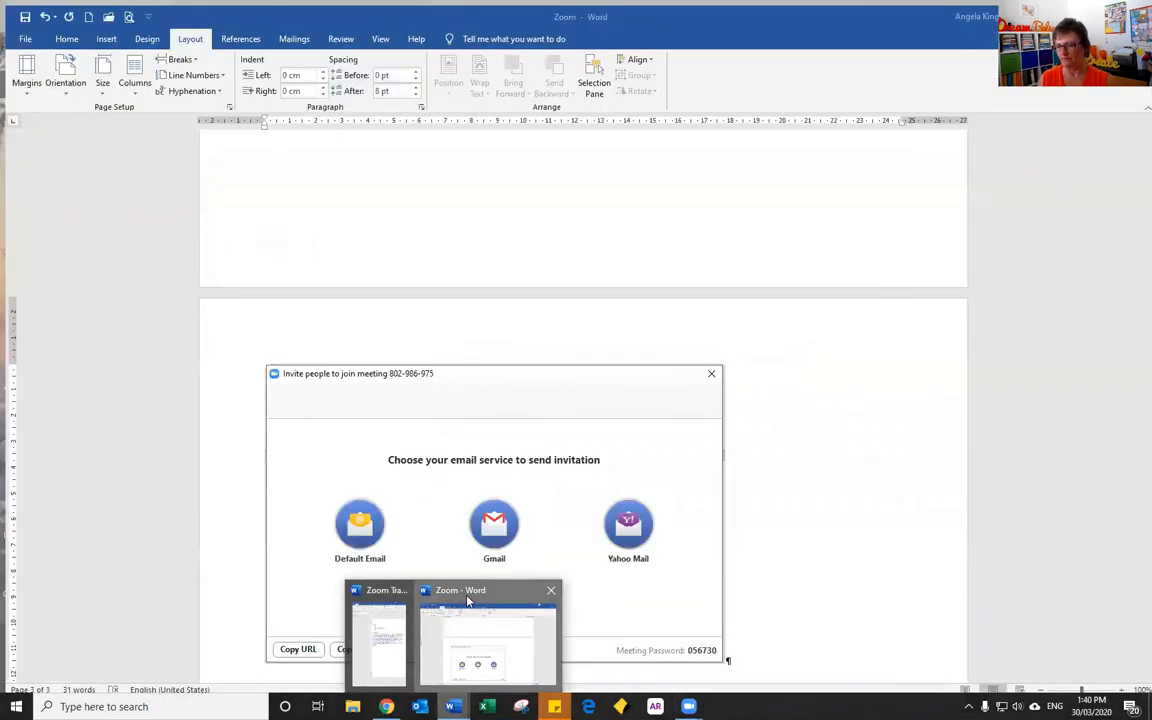
pyautogui.click(467, 600)
pyautogui.scroll(10, 468, 599)
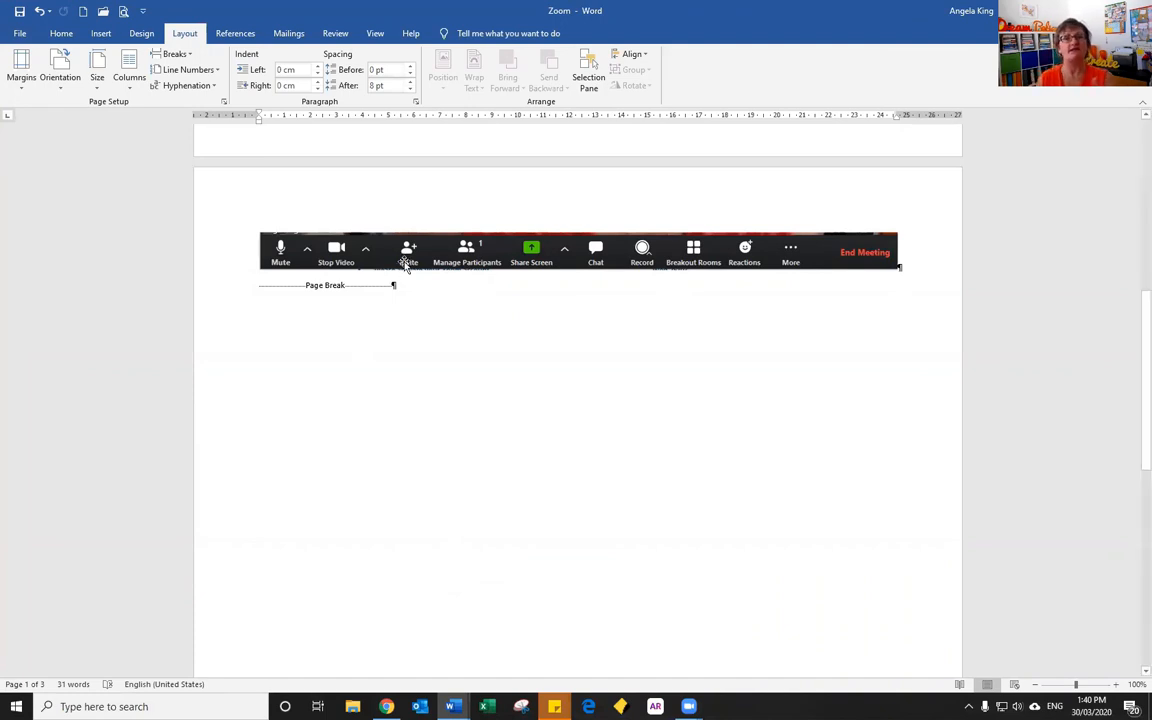
pyautogui.click(407, 262)
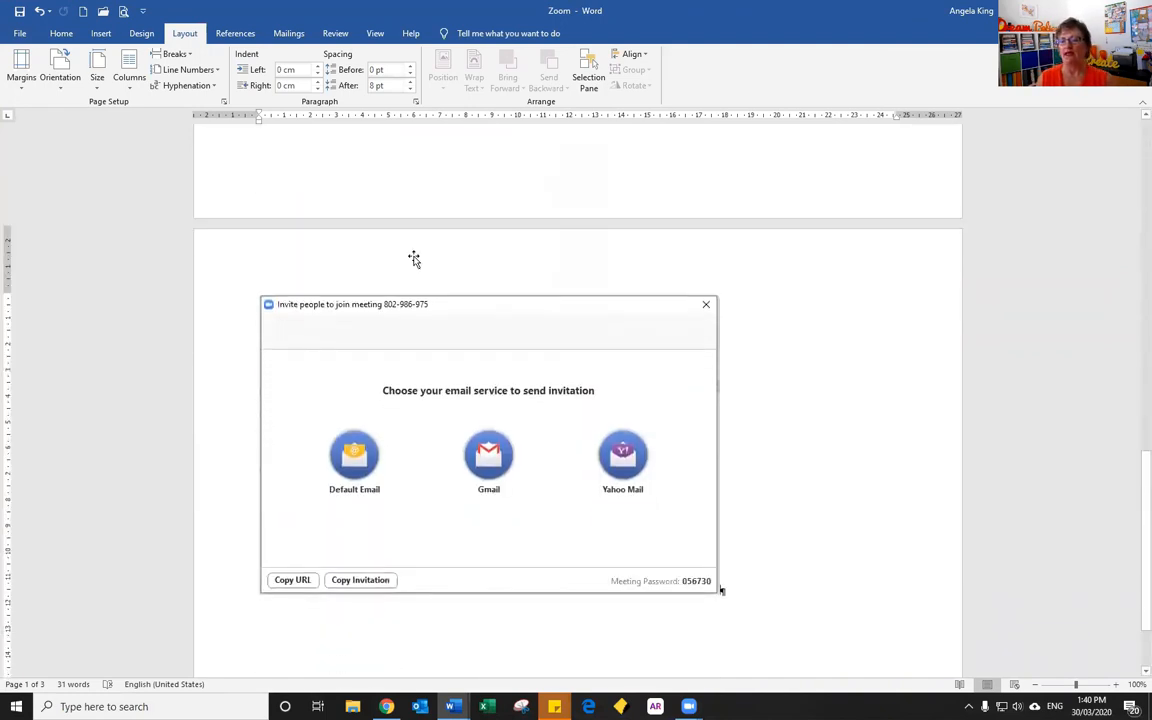